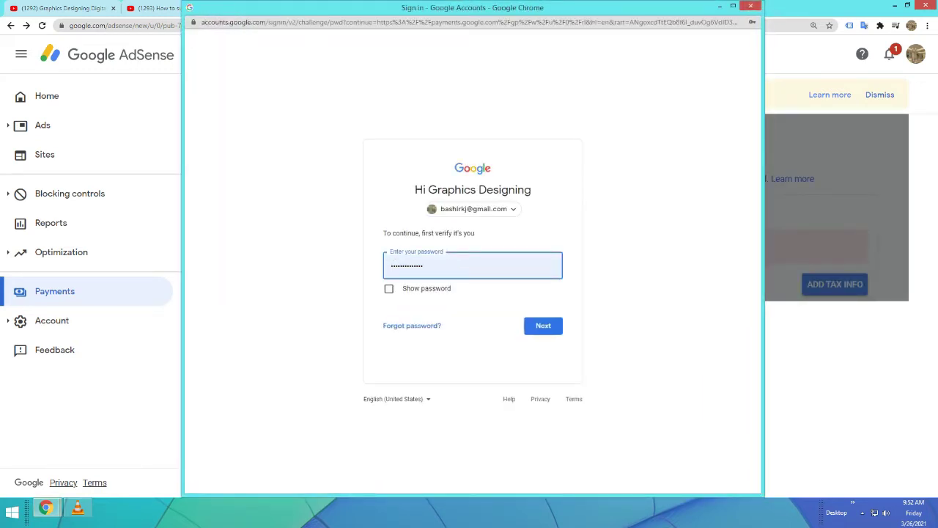
# Re-enter the account password, using Chrome's saved suggestion, to re-verify the account
pyautogui.press('Return')
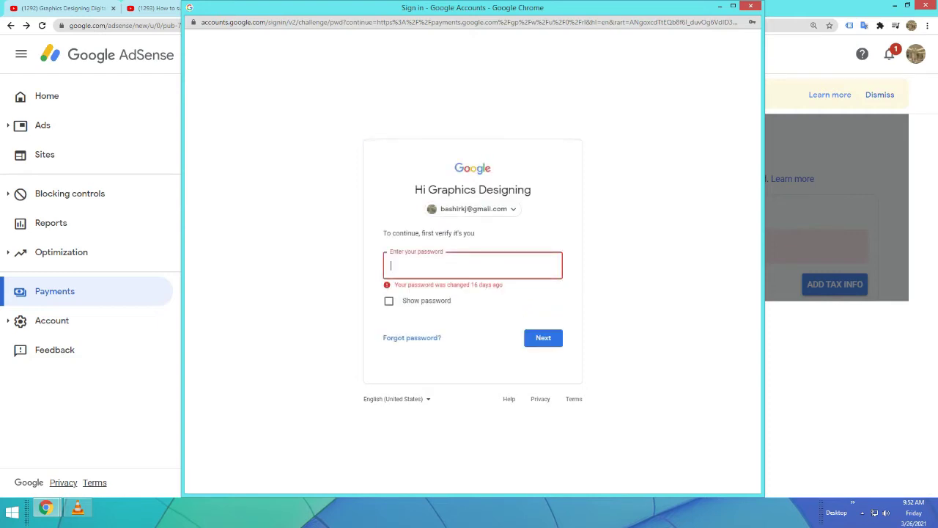
pyautogui.write('•••••••')
pyautogui.press('BackSpace')
pyautogui.press('BackSpace')
pyautogui.press('BackSpace')
pyautogui.press('BackSpace')
pyautogui.press('BackSpace')
pyautogui.press('BackSpace')
pyautogui.press('BackSpace')
pyautogui.press('BackSpace')
pyautogui.press('BackSpace')
pyautogui.press('BackSpace')
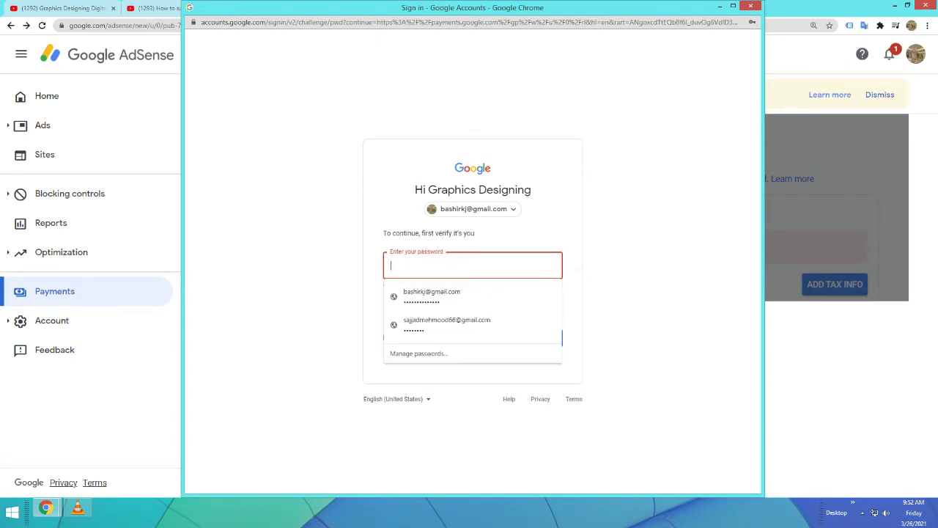
pyautogui.press('Down')
pyautogui.press('Down')
pyautogui.press('Up')
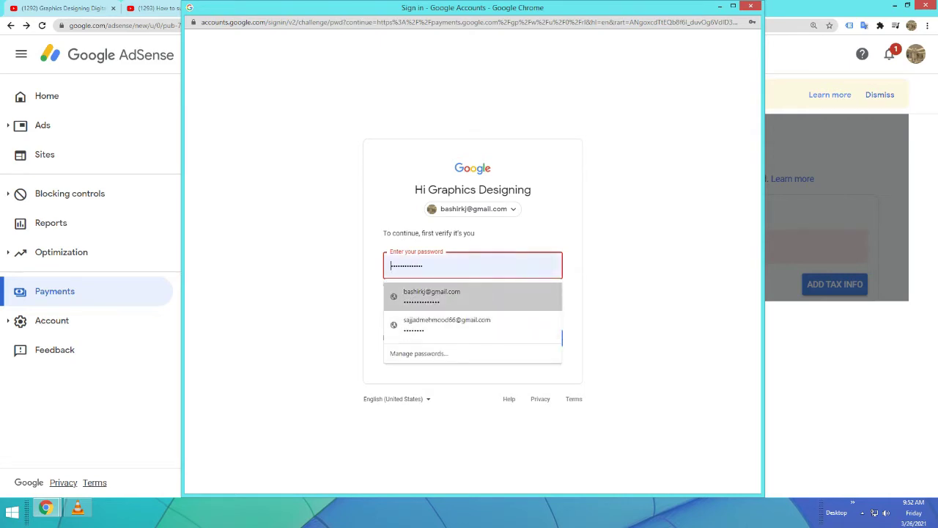
pyautogui.press('Return')
pyautogui.press('Return')
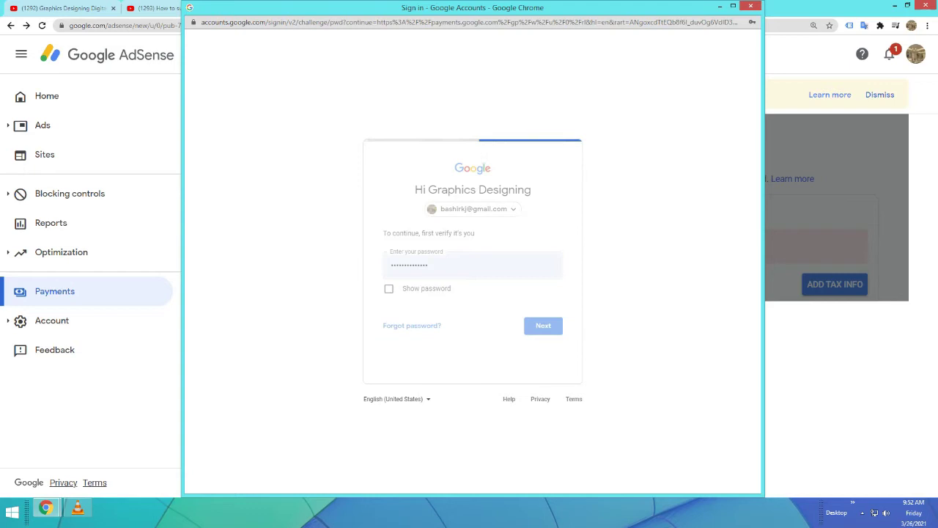
pyautogui.write('••••••••')
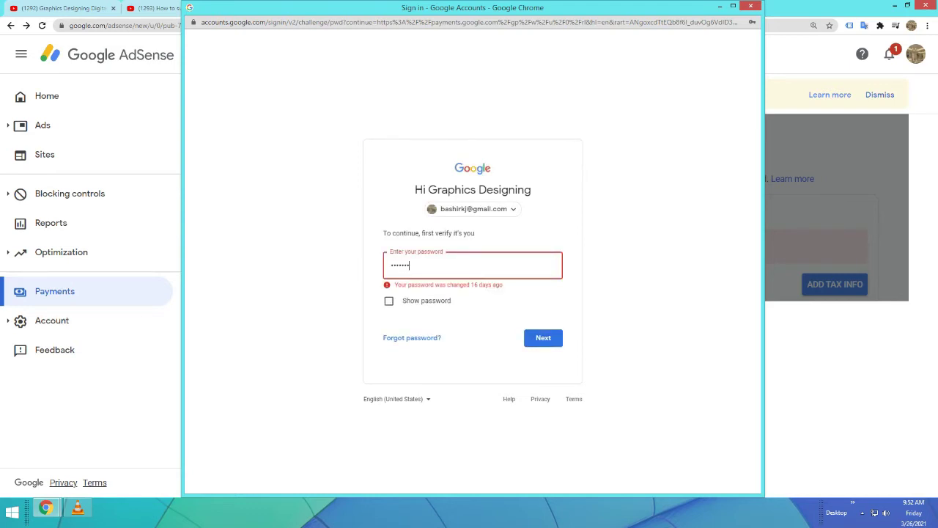
pyautogui.write('•••••••')
pyautogui.press('Return')
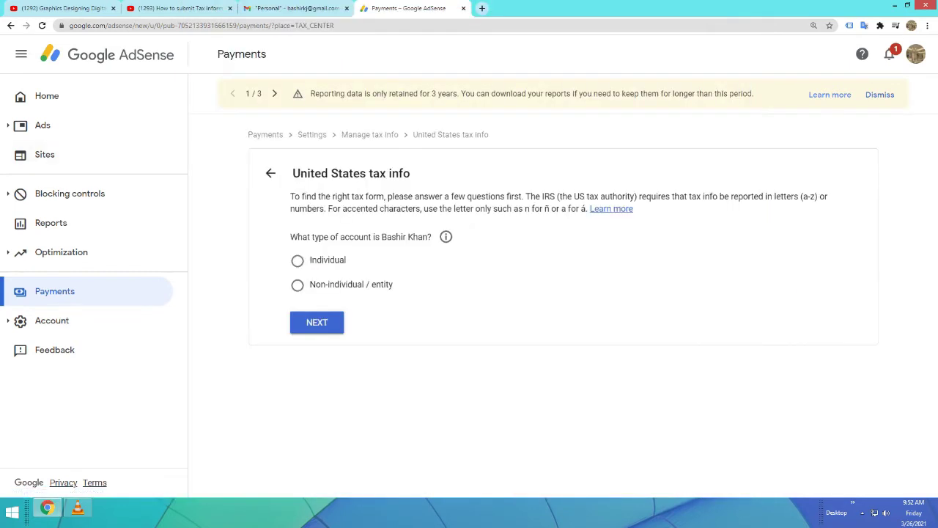
# Mark the account as Individual, answer No to US citizen/resident, and start the W-8BEN form
pyautogui.click(297, 260)
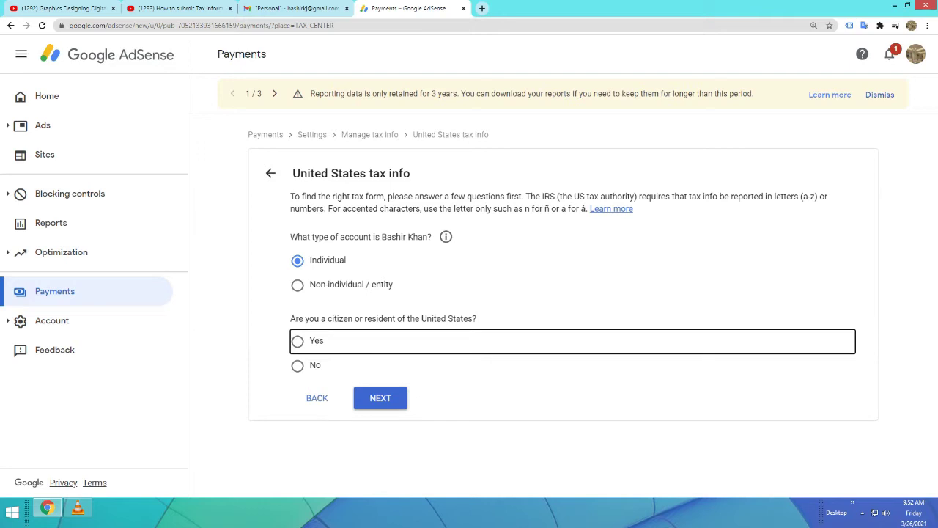
pyautogui.press('Down')
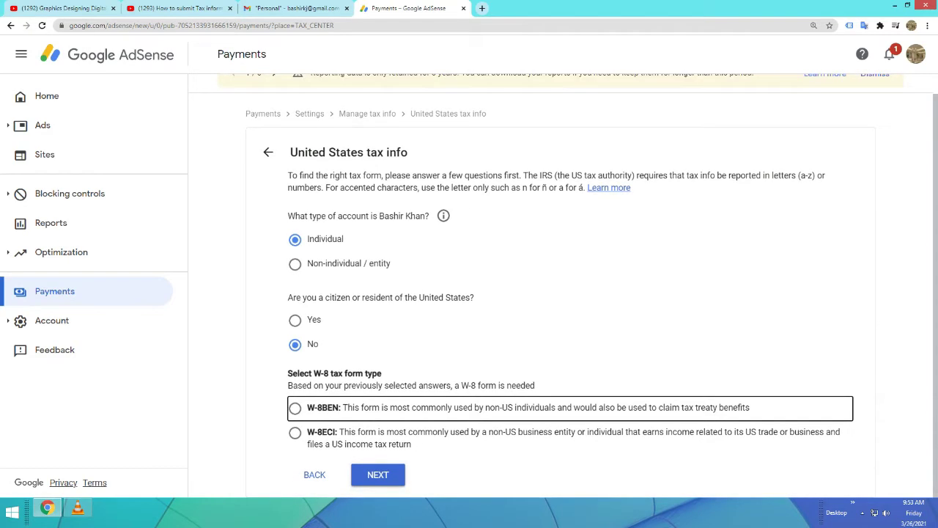
pyautogui.press('space')
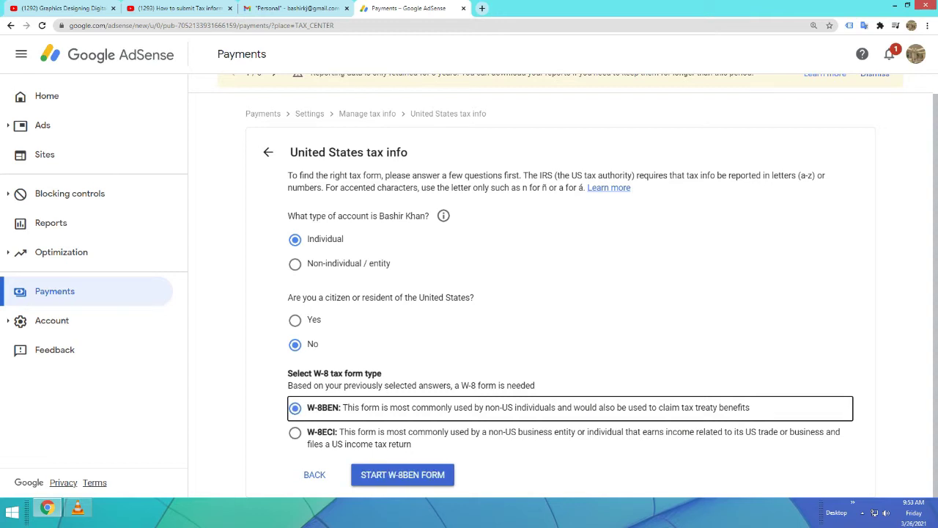
pyautogui.press('Tab')
pyautogui.press('Tab')
pyautogui.press('Return')
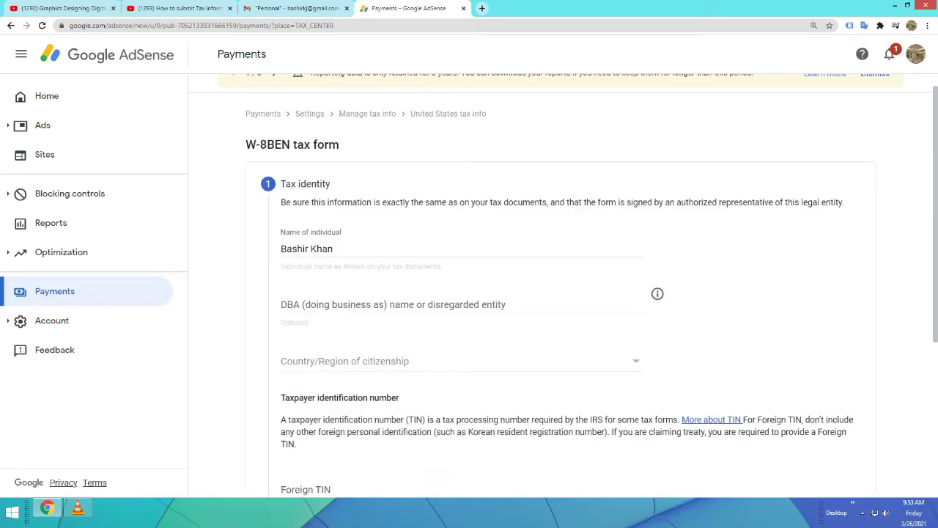
# Pick Pakistan from the Country/Region of citizenship dropdown list
pyautogui.scroll(-2, 561, 293)
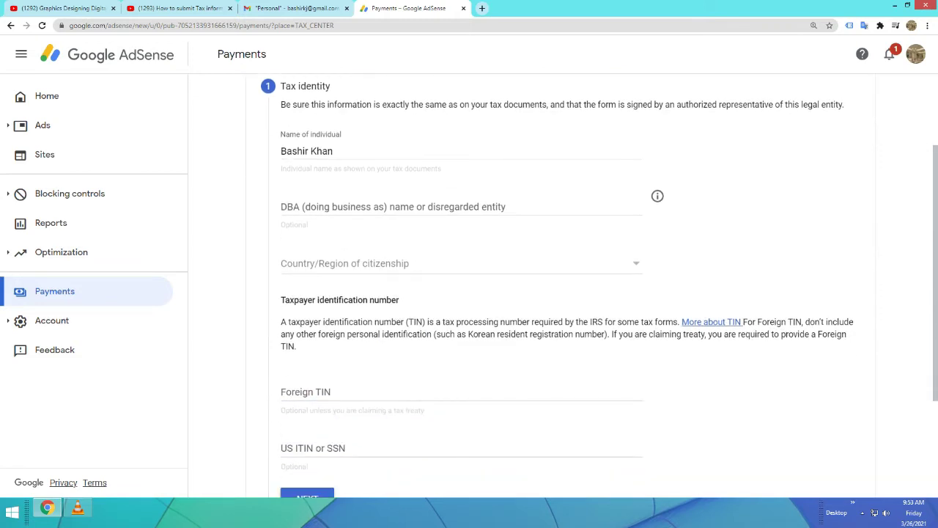
pyautogui.click(462, 263)
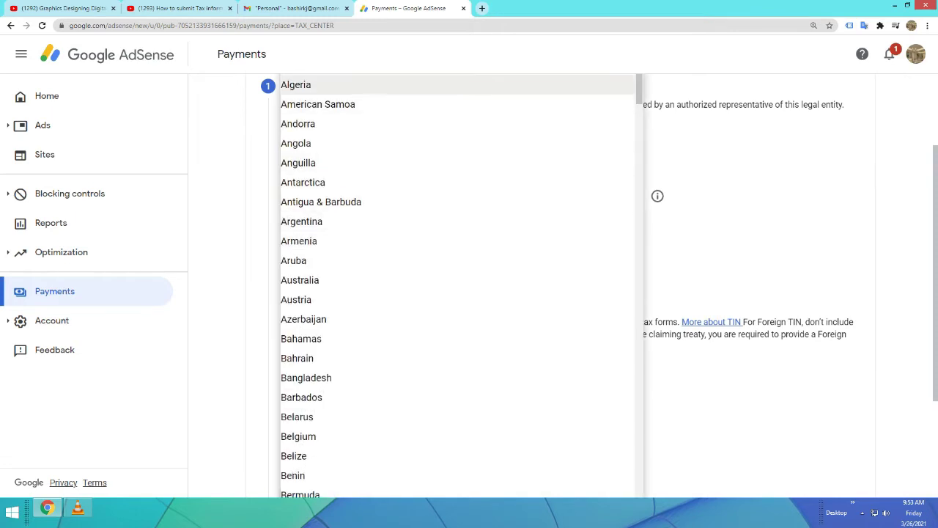
pyautogui.scroll(-12, 458, 286)
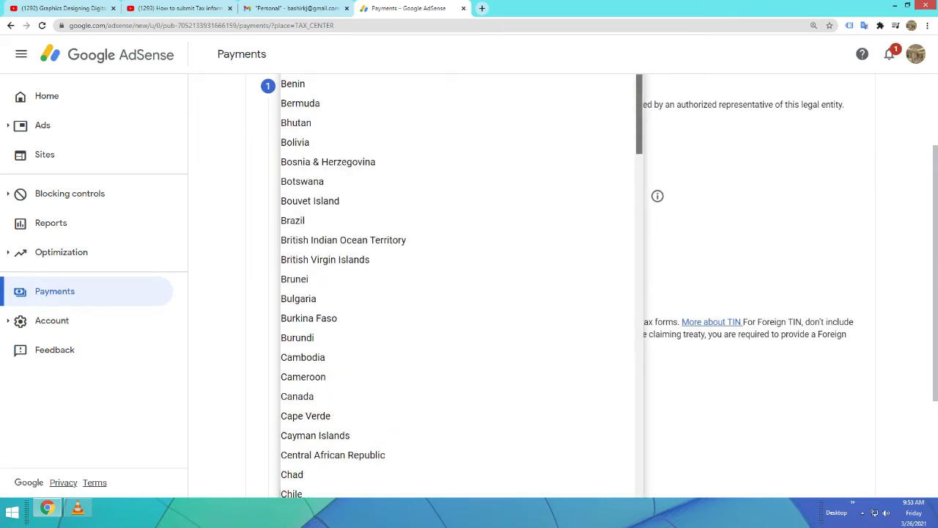
pyautogui.scroll(-3, 458, 286)
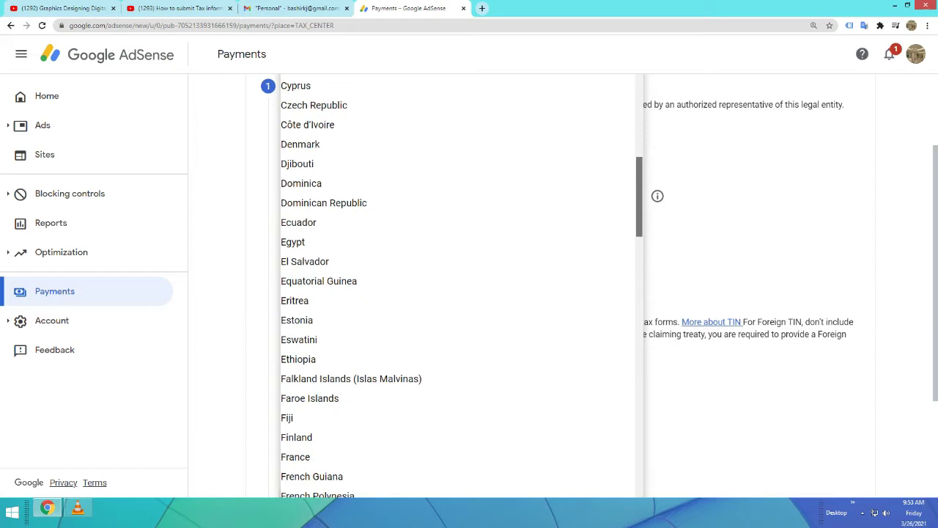
pyautogui.scroll(-7, 458, 286)
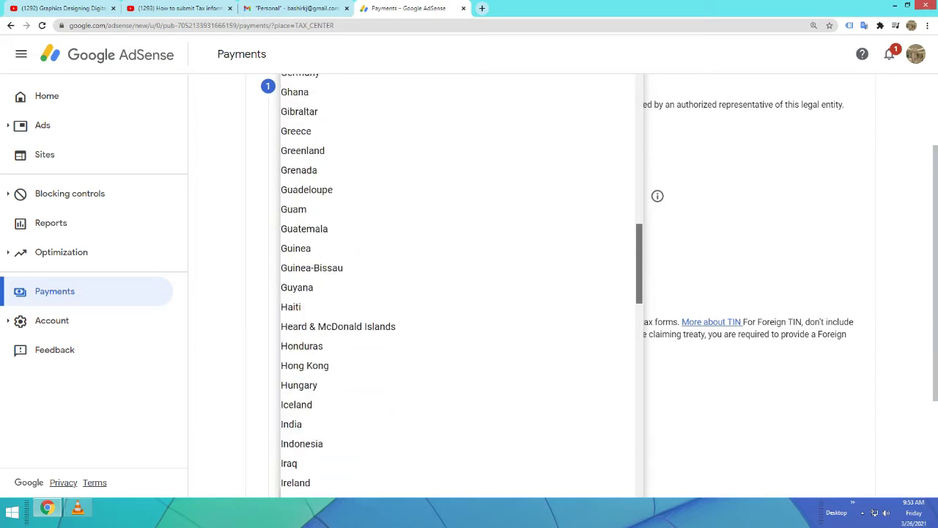
pyautogui.scroll(-6, 458, 286)
pyautogui.scroll(-3, 458, 286)
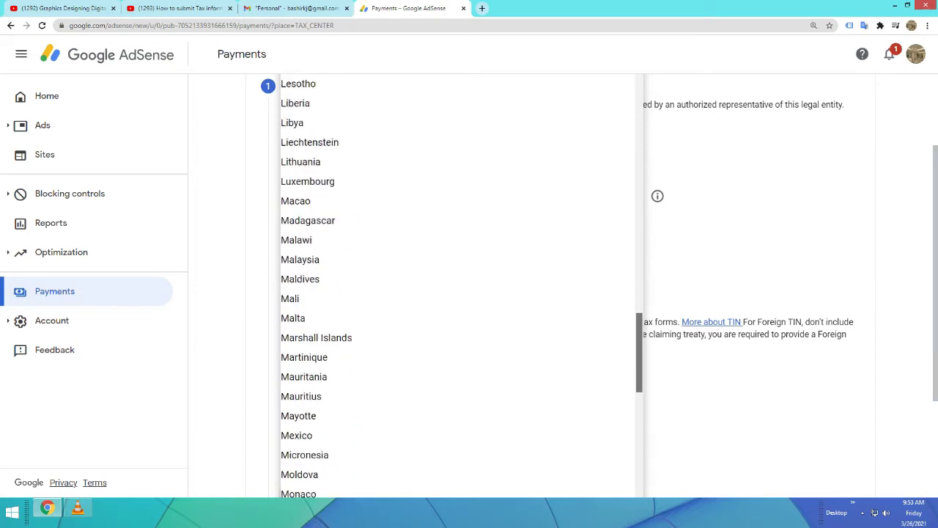
pyautogui.scroll(-6, 458, 286)
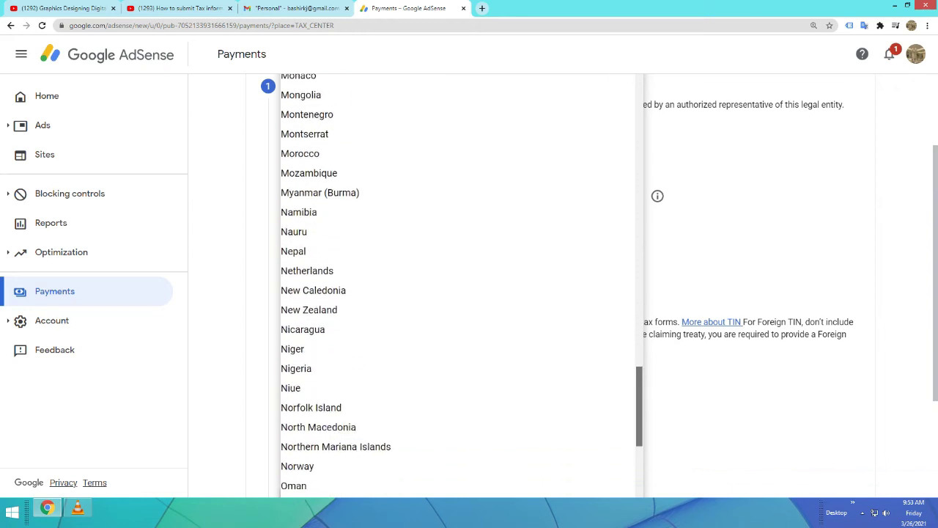
pyautogui.scroll(-2, 458, 286)
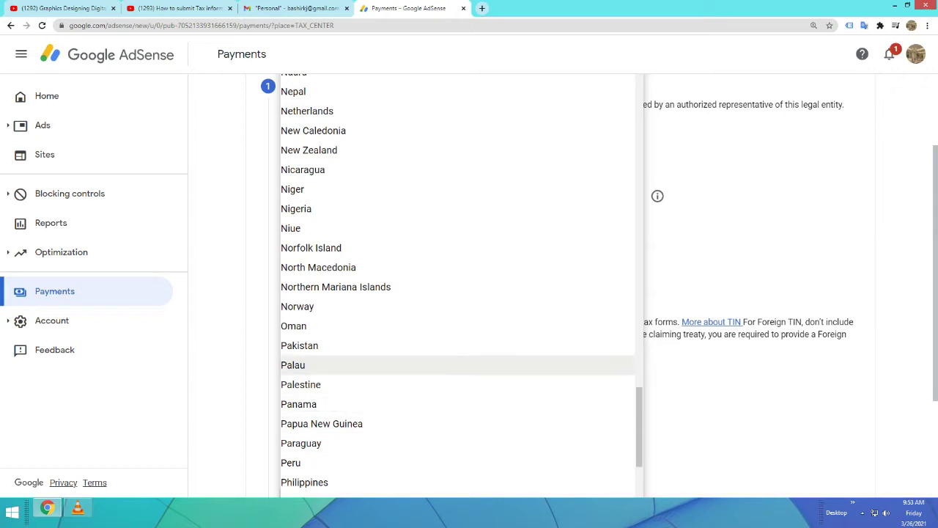
pyautogui.click(299, 345)
pyautogui.scroll(-3, 458, 285)
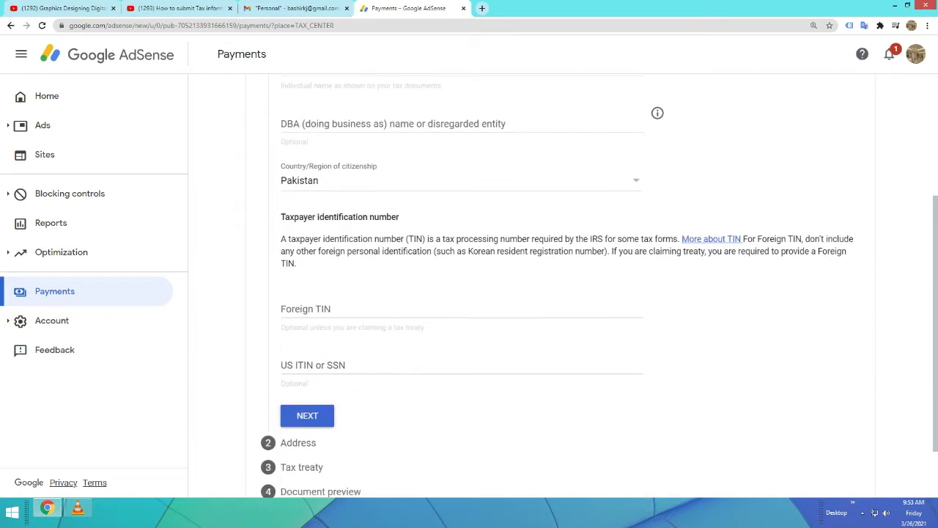
# Enter the Foreign TIN, formatted with dashes, and continue to the Address step
pyautogui.click(322, 294)
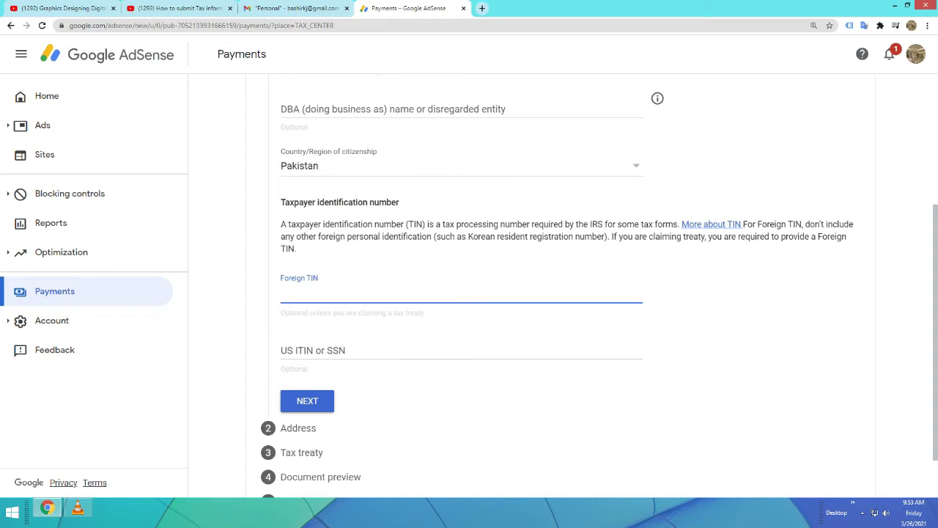
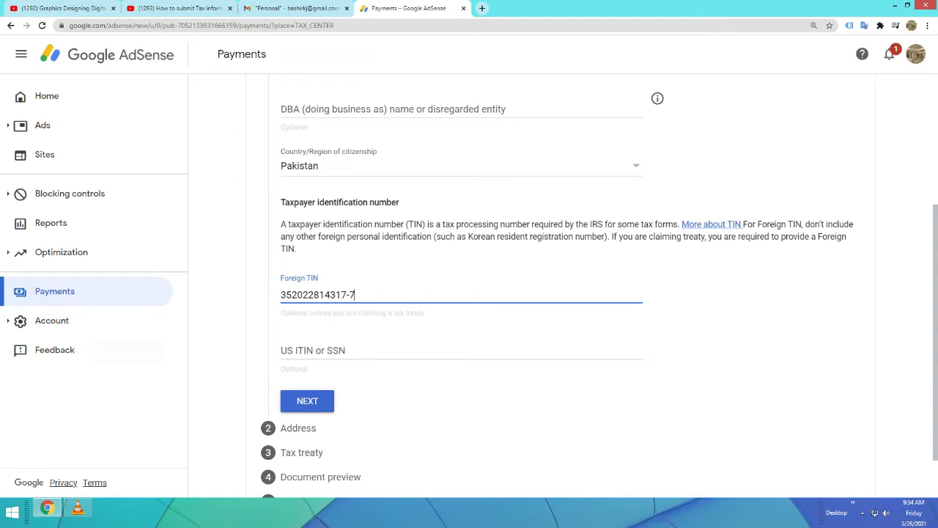
pyautogui.click(308, 295)
pyautogui.write('-')
pyautogui.scroll(-1, 557, 294)
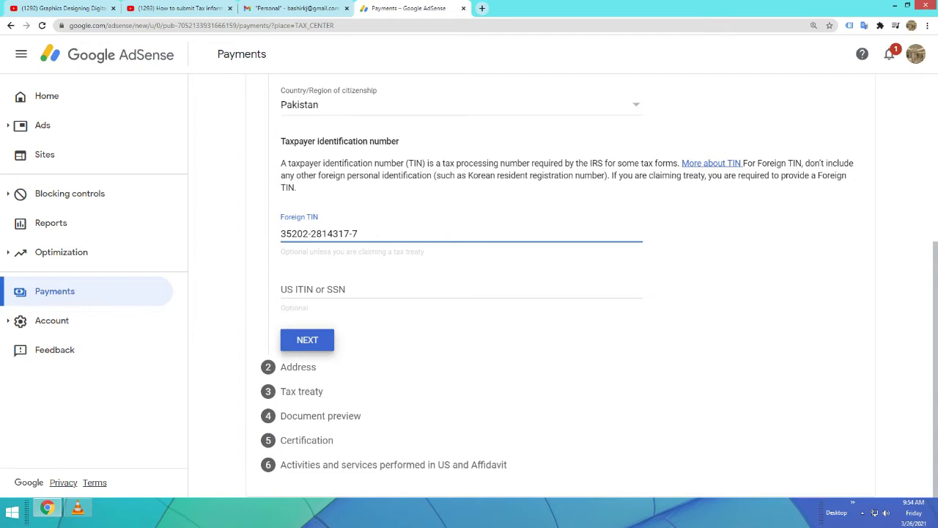
pyautogui.press('Return')
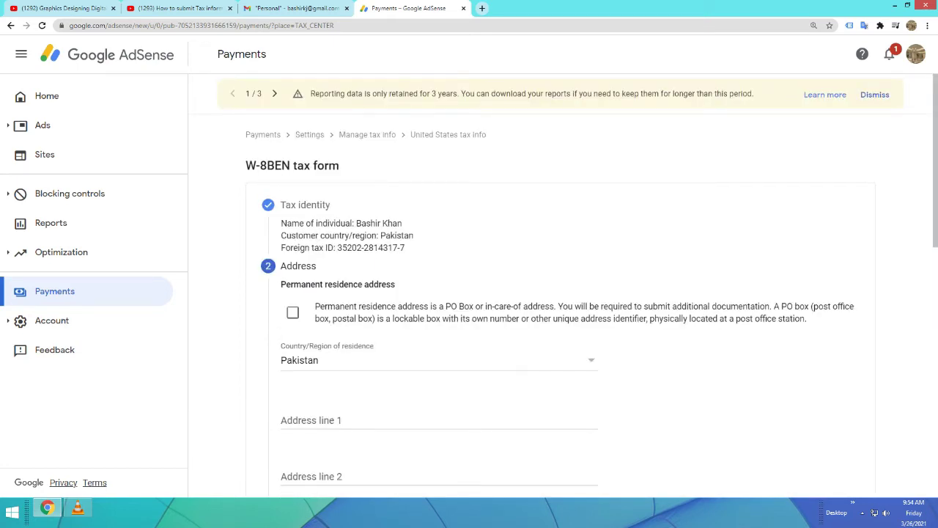
# Tick PO Box, autofill the saved residence address, and reuse it as the mailing address
pyautogui.click(293, 312)
pyautogui.scroll(-2, 292, 312)
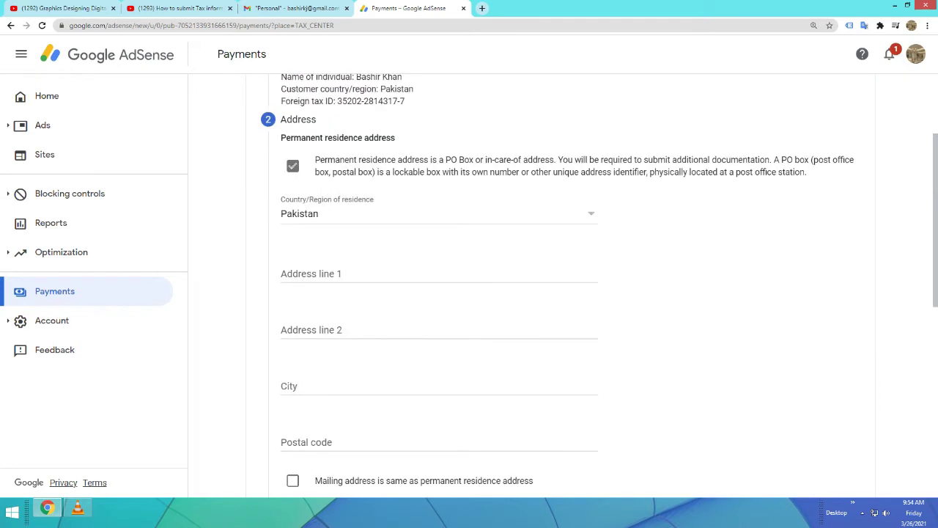
pyautogui.click(438, 274)
pyautogui.click(359, 297)
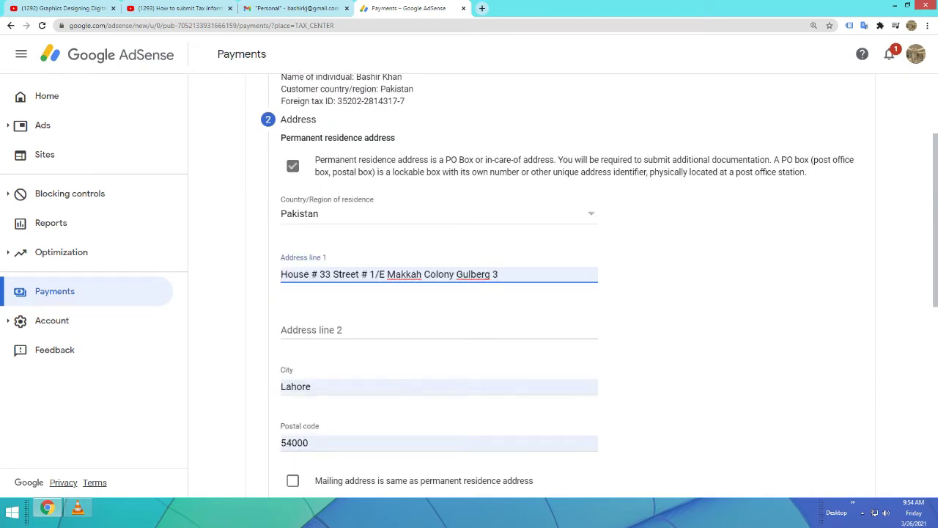
pyautogui.scroll(-2, 469, 278)
pyautogui.click(293, 382)
pyautogui.click(371, 365)
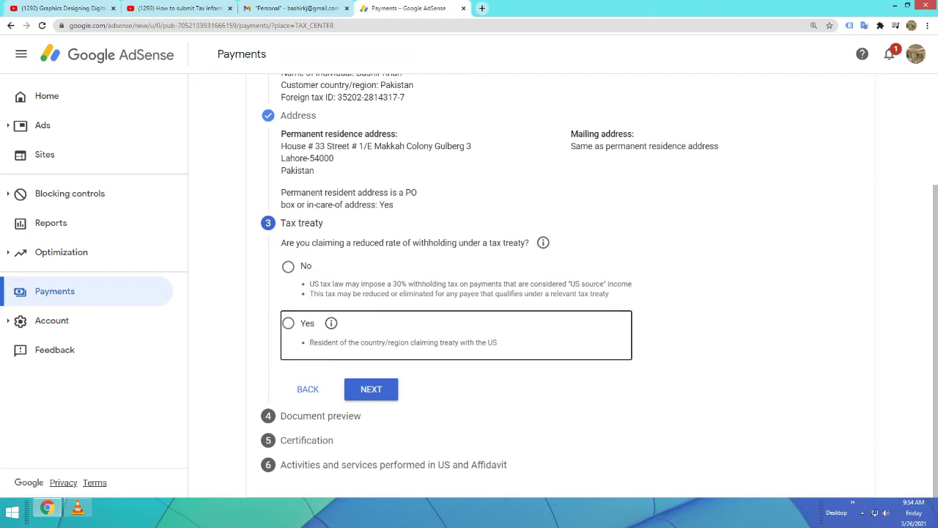
# Answer Yes to claiming treaty benefits, choose Pakistan, and confirm residency there
pyautogui.click(288, 323)
pyautogui.scroll(-3, 557, 293)
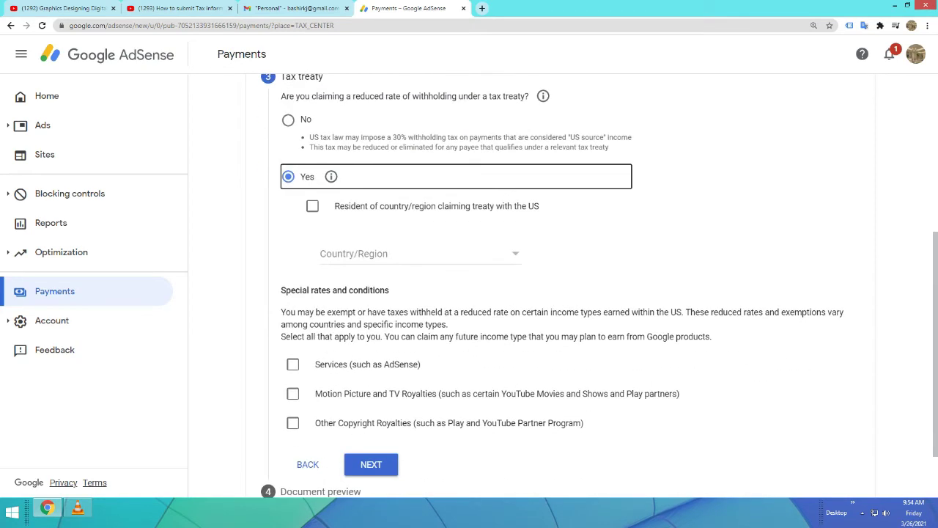
pyautogui.scroll(-1, 557, 294)
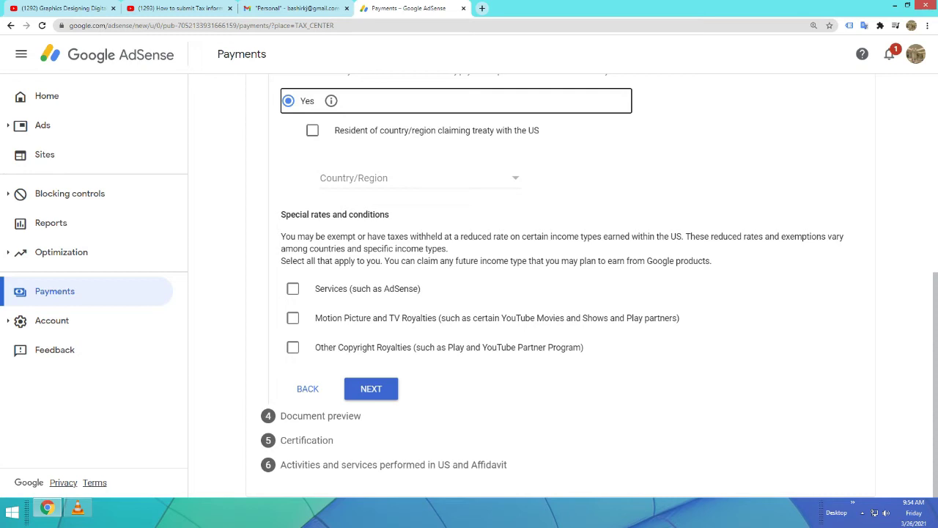
pyautogui.click(417, 177)
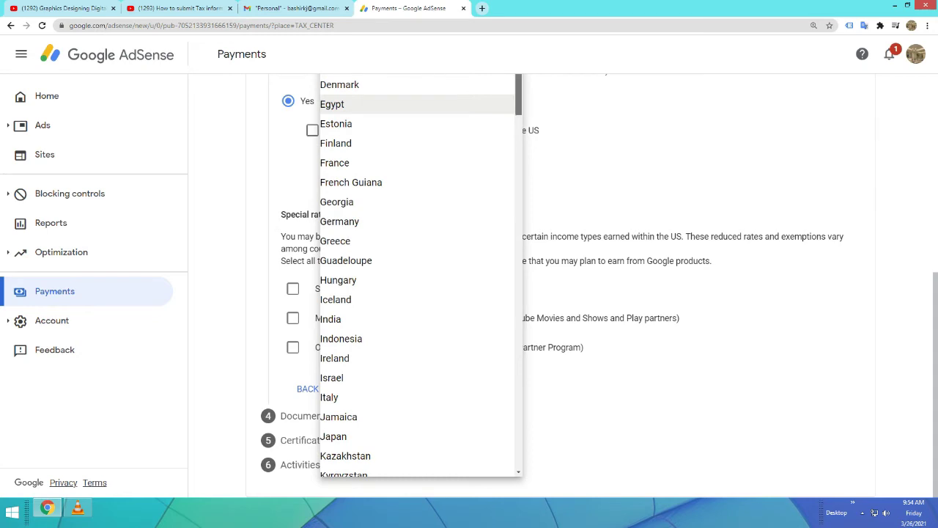
pyautogui.scroll(-6, 417, 275)
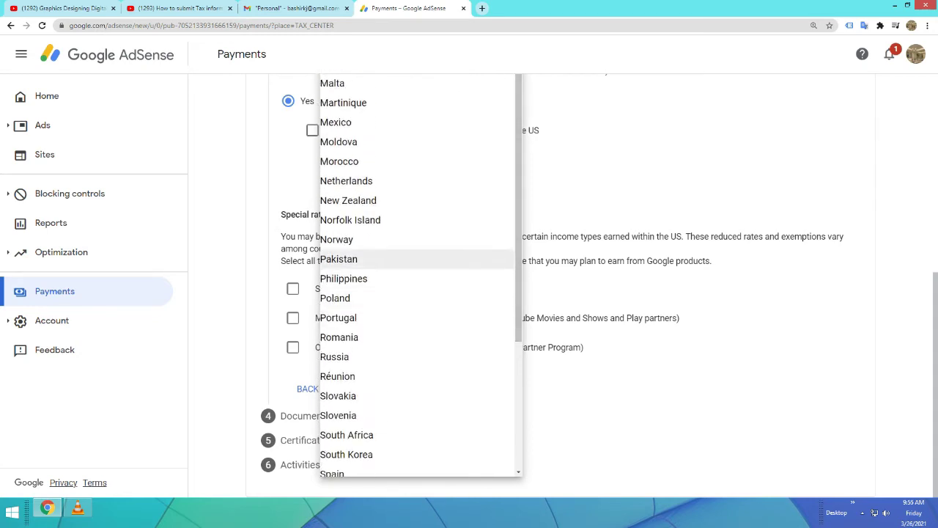
pyautogui.click(352, 258)
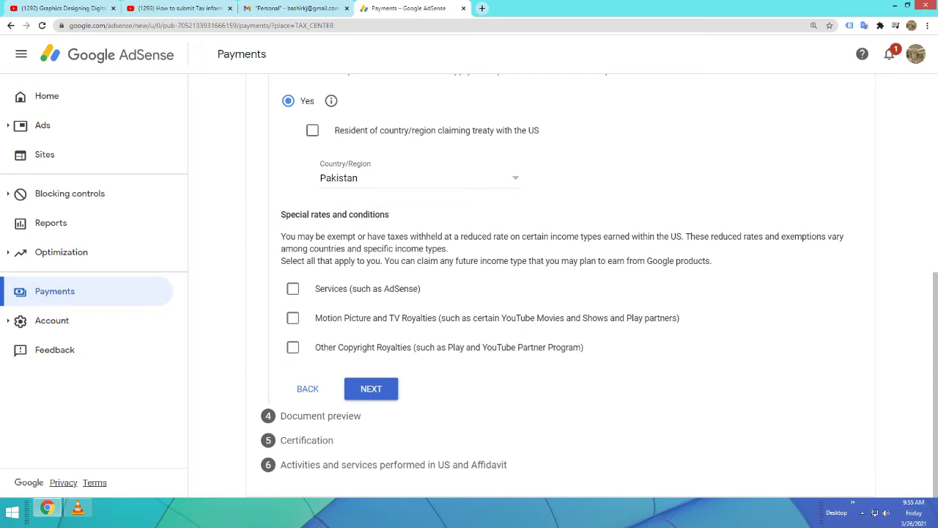
pyautogui.click(312, 129)
# Claim Services, Motion Picture and TV, and Other Copyright Royalties, ticking each treaty-terms box
pyautogui.click(292, 288)
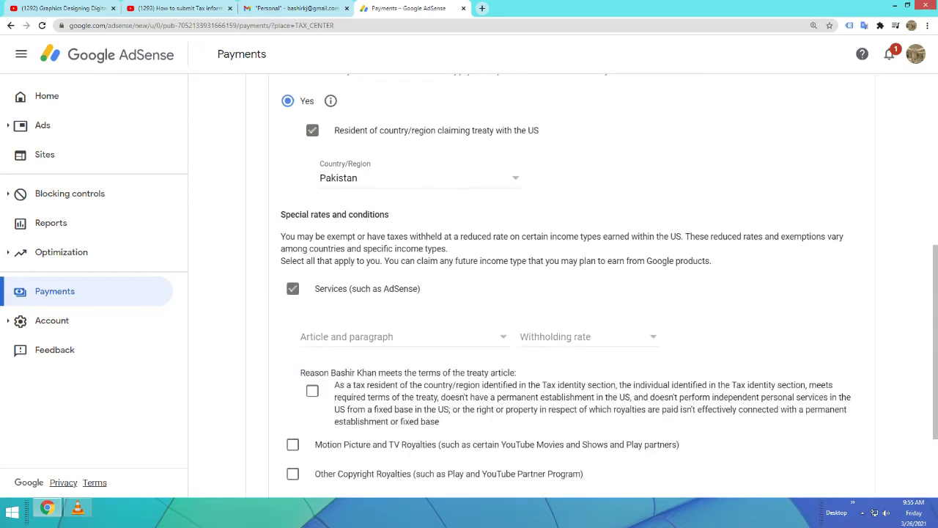
pyautogui.scroll(-2, 571, 285)
pyautogui.click(313, 263)
pyautogui.click(293, 318)
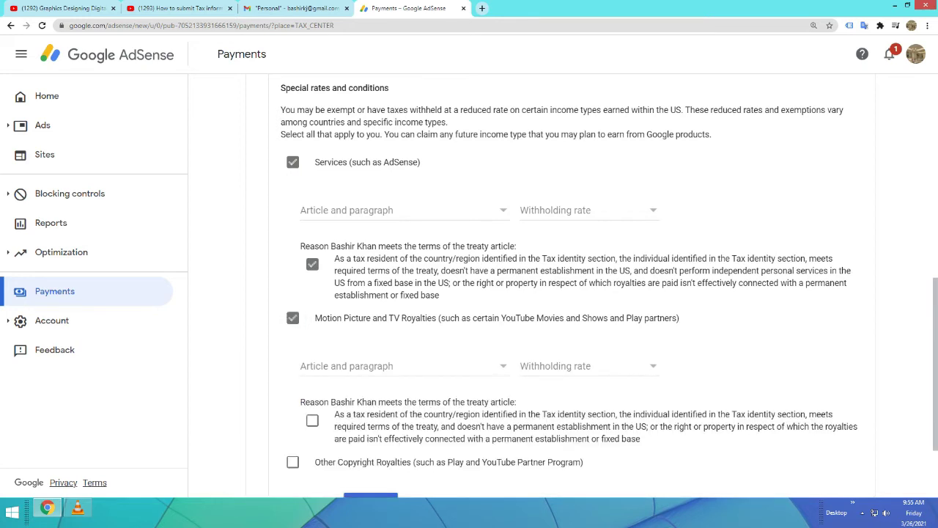
pyautogui.scroll(-1, 571, 286)
pyautogui.scroll(-1, 571, 286)
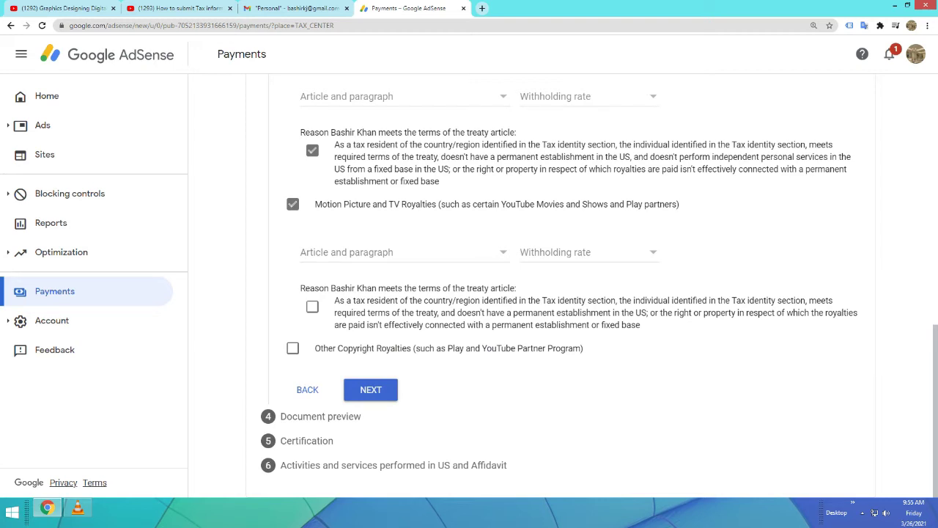
pyautogui.click(312, 306)
pyautogui.click(292, 348)
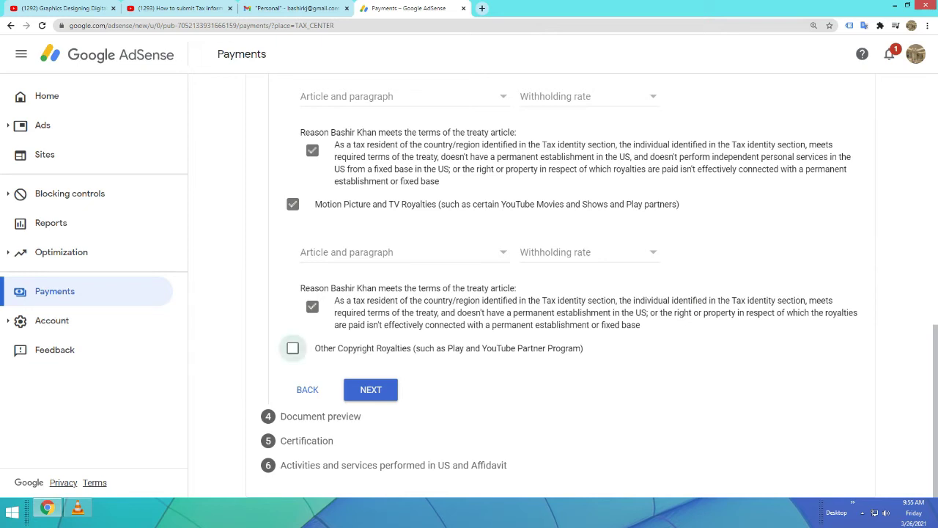
pyautogui.scroll(-2, 292, 348)
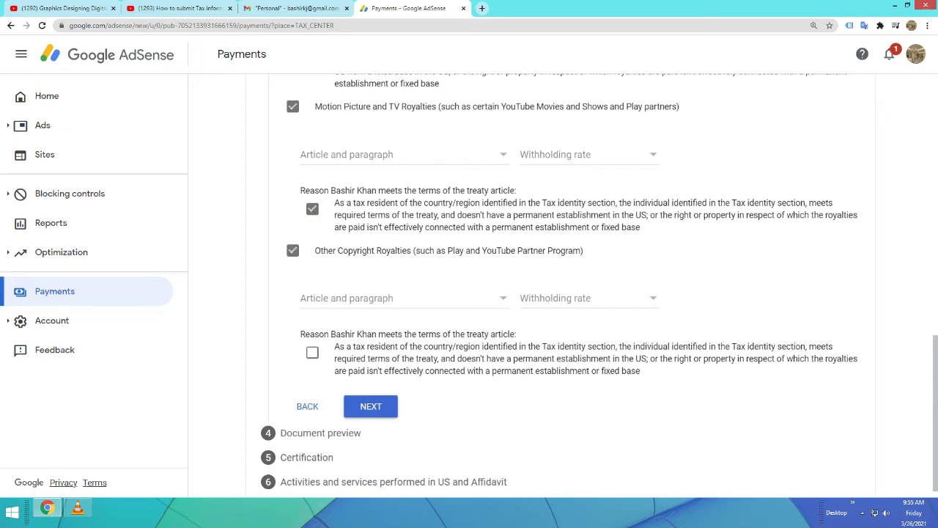
pyautogui.click(312, 352)
pyautogui.scroll(-1, 313, 352)
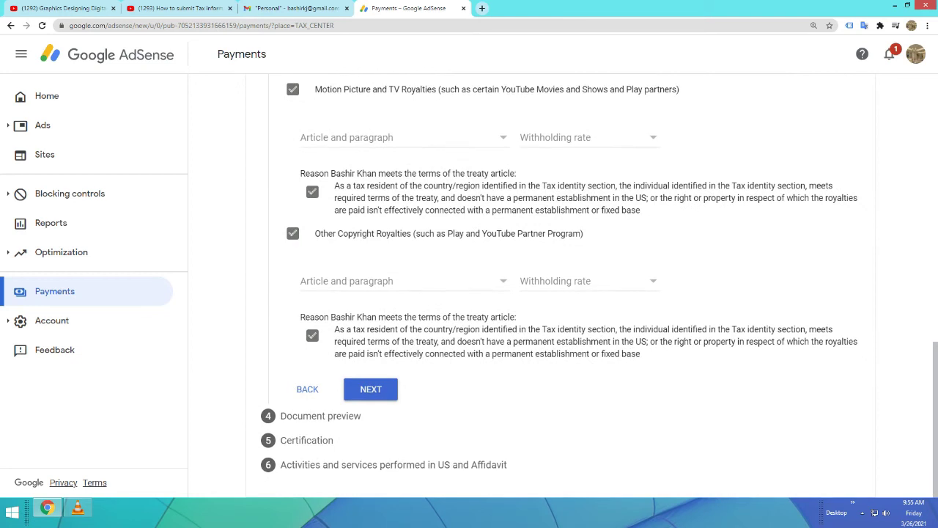
pyautogui.click(371, 389)
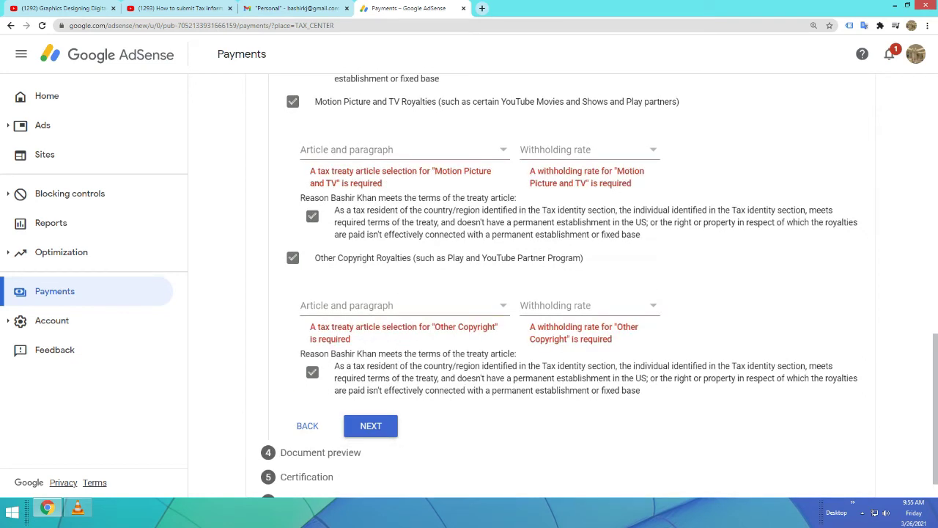
# Set Motion Picture royalties to no treaty and Other Copyright royalties to Article 8 paragraph 1, both 30%
pyautogui.click(403, 149)
pyautogui.click(364, 168)
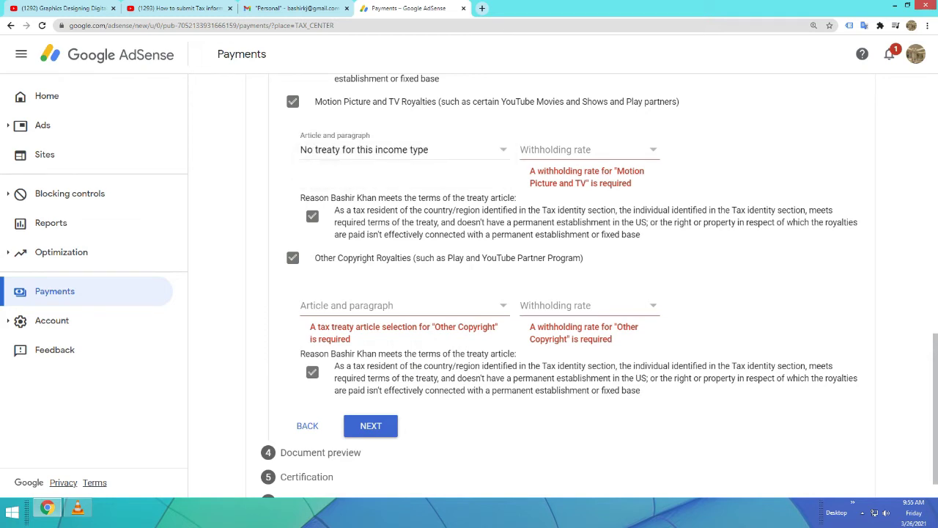
pyautogui.click(586, 149)
pyautogui.click(579, 168)
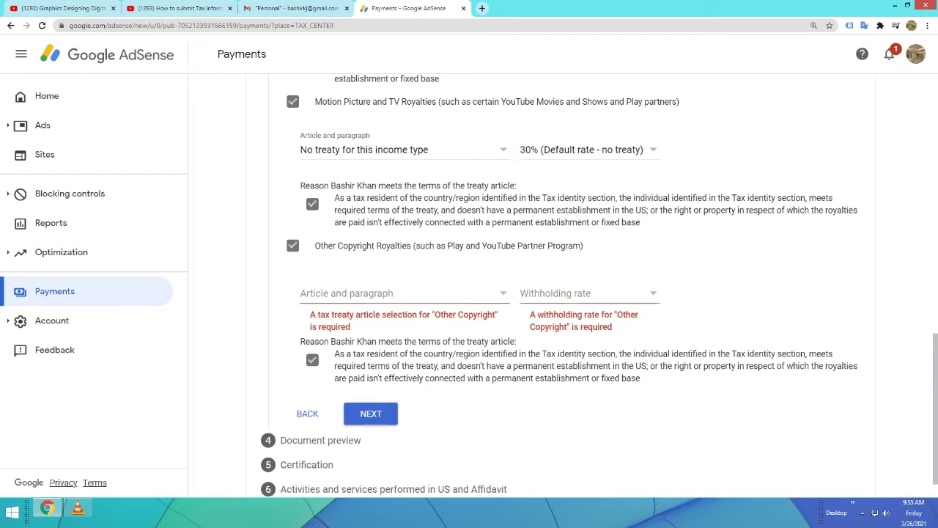
pyautogui.click(403, 293)
pyautogui.click(354, 313)
pyautogui.click(586, 293)
pyautogui.click(581, 332)
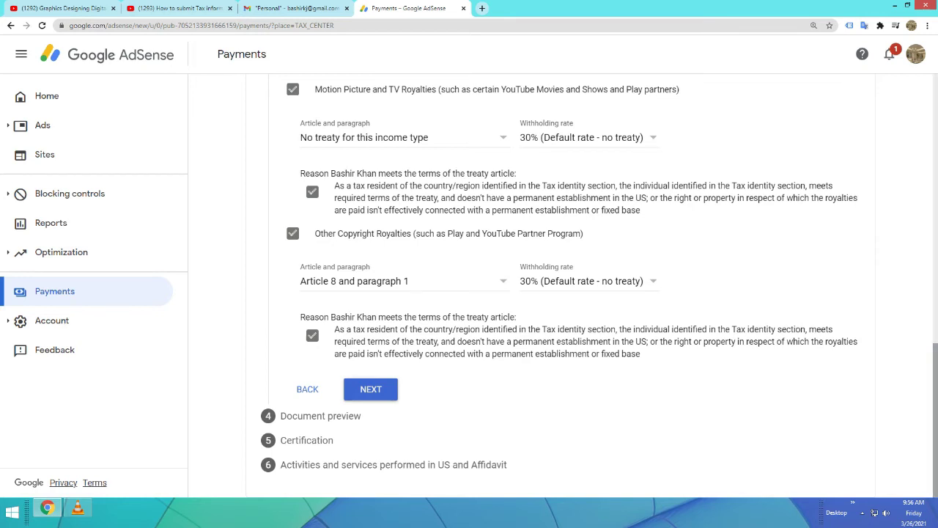
# Set Services income to Article 3 paragraph 2 with the 30% default withholding rate
pyautogui.scroll(10, 560, 286)
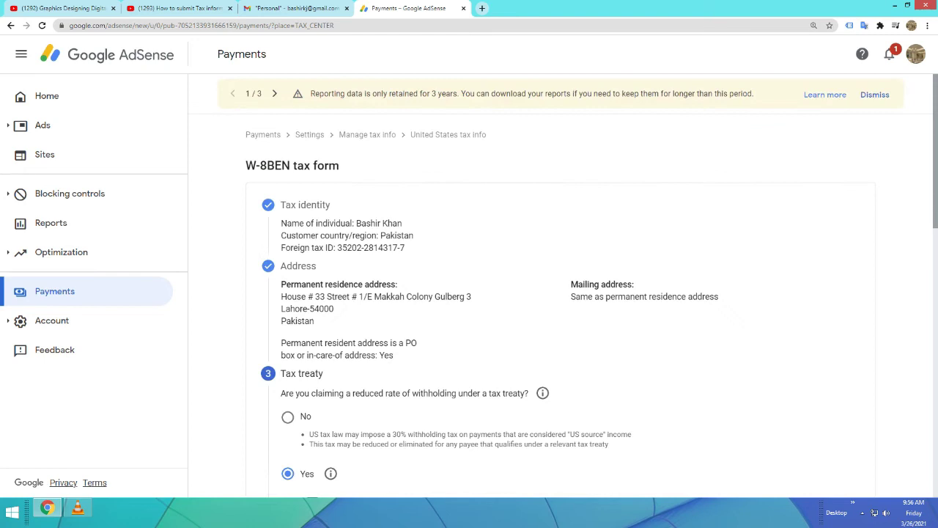
pyautogui.scroll(-3, 560, 286)
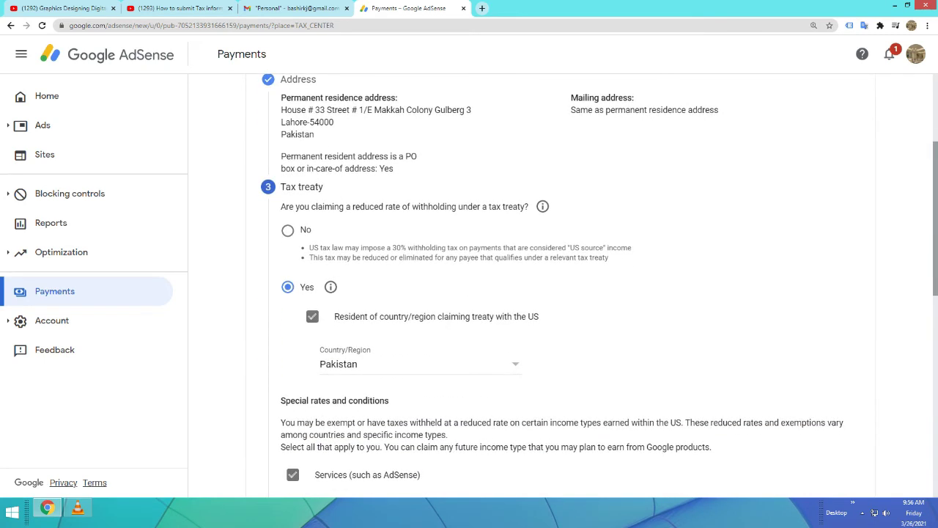
pyautogui.scroll(-3, 560, 286)
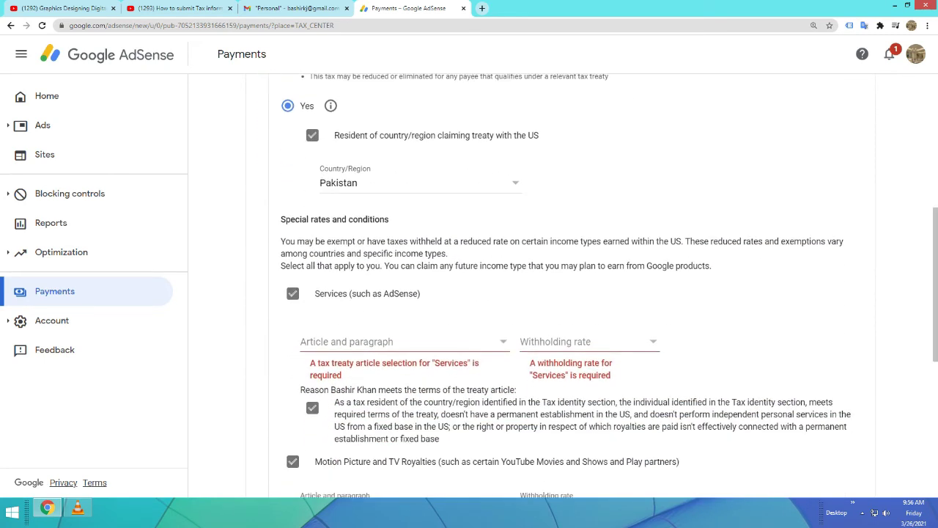
pyautogui.click(403, 341)
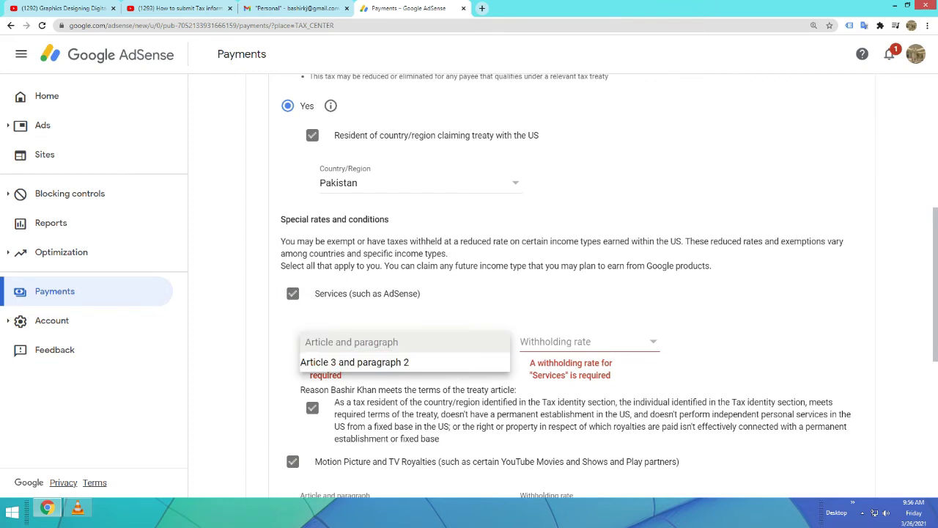
pyautogui.click(356, 359)
pyautogui.click(590, 342)
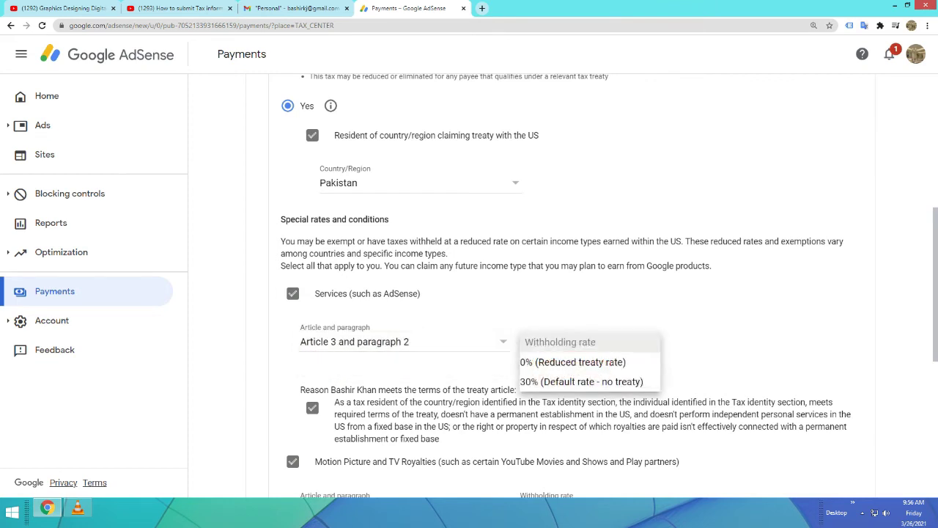
pyautogui.click(572, 383)
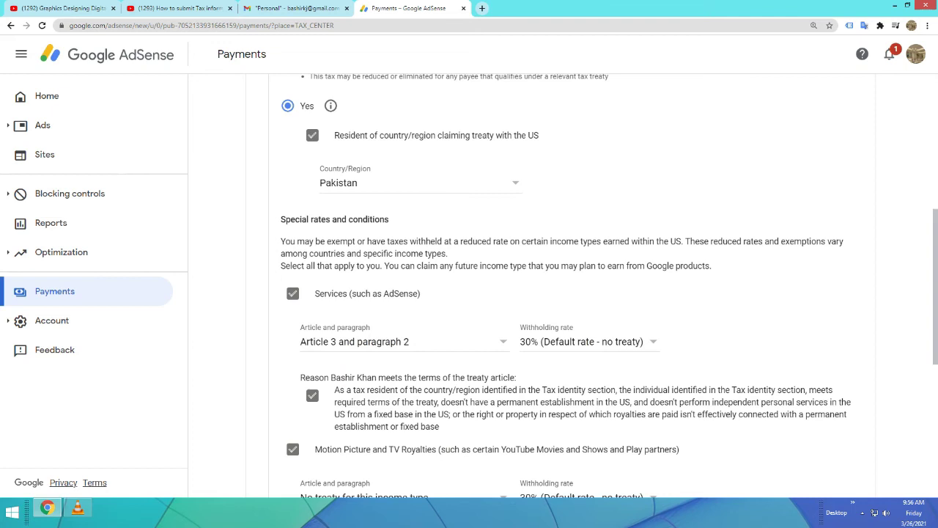
pyautogui.scroll(2, 561, 286)
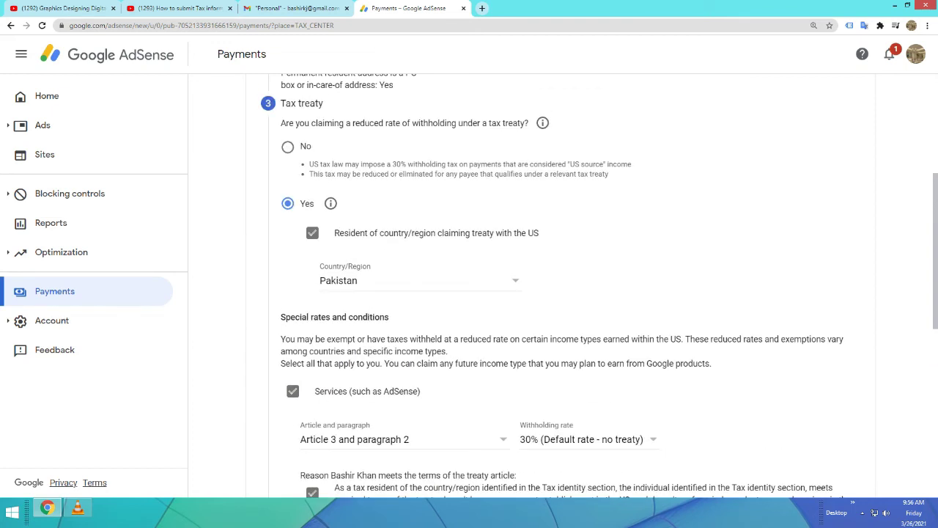
pyautogui.scroll(-6, 561, 286)
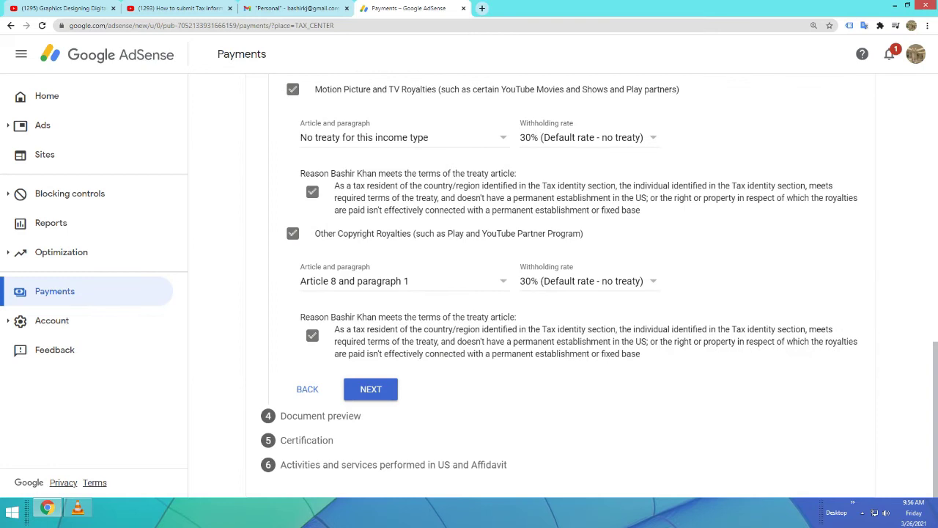
# Leave the Tax treaty step, tick the reviewed-documents confirmation in Document preview, and continue
pyautogui.click(371, 389)
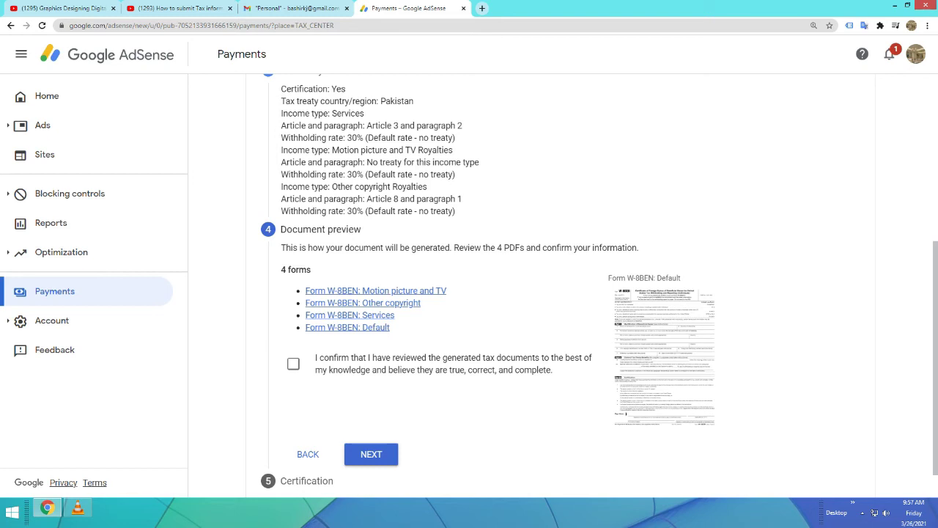
pyautogui.click(294, 363)
pyautogui.click(371, 453)
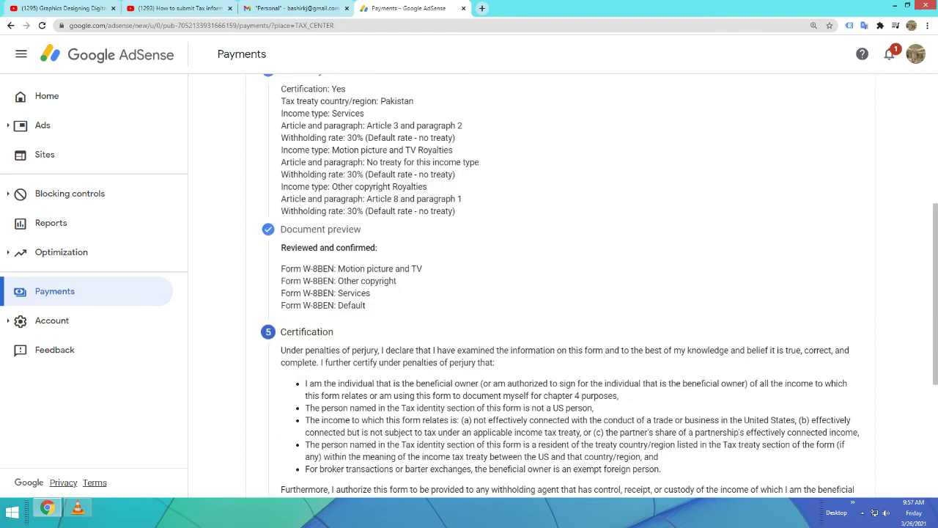
# Sign with the account holder's full legal name and select 'Yes, I am the person listed'
pyautogui.scroll(-3, 563, 283)
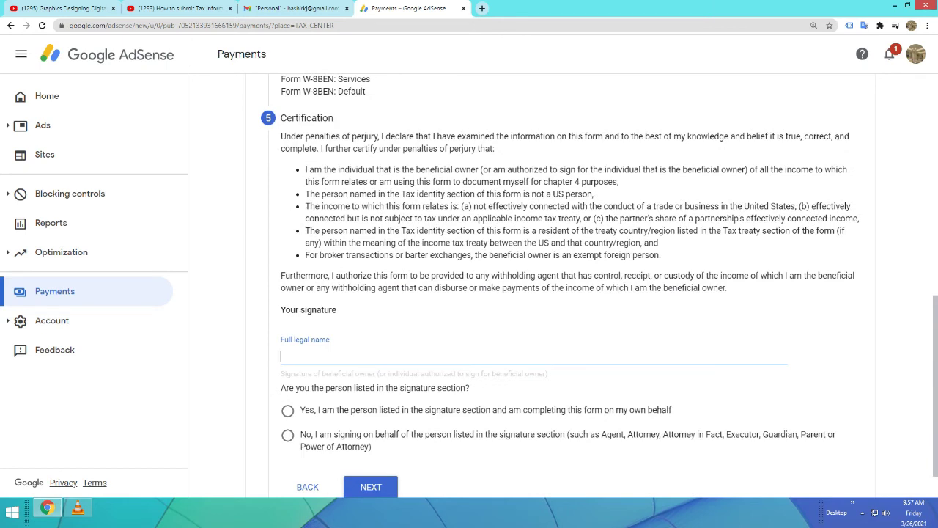
pyautogui.write('bashir')
pyautogui.press('BackSpace')
pyautogui.press('BackSpace')
pyautogui.press('BackSpace')
pyautogui.press('BackSpace')
pyautogui.press('BackSpace')
pyautogui.press('BackSpace')
pyautogui.scroll(-1, 599, 286)
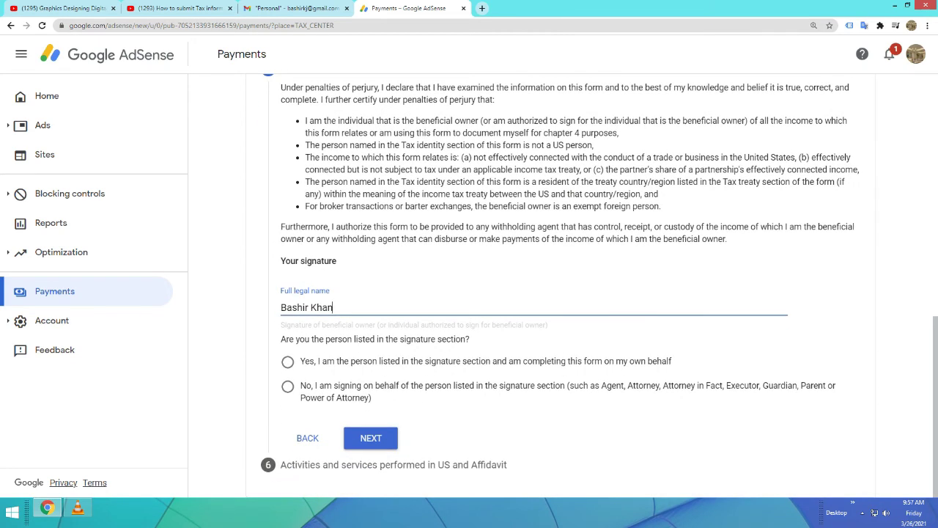
pyautogui.click(287, 361)
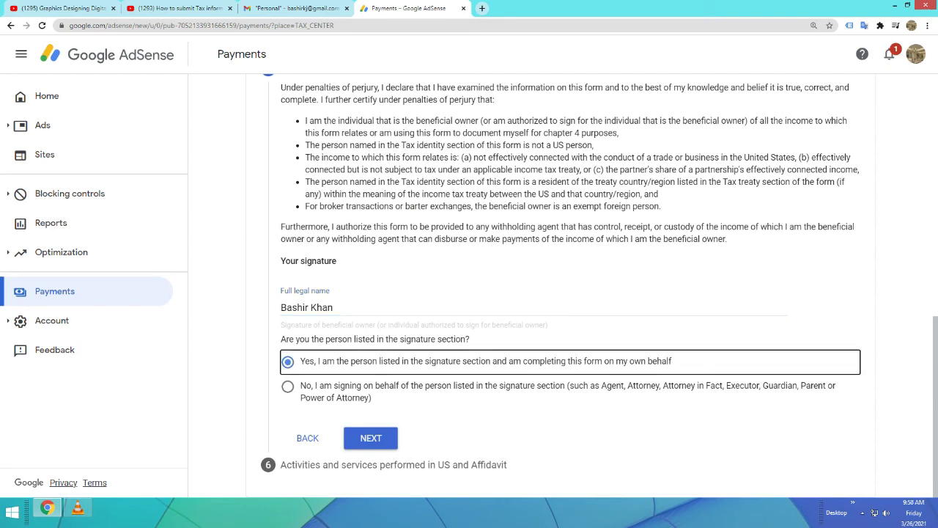
pyautogui.click(370, 437)
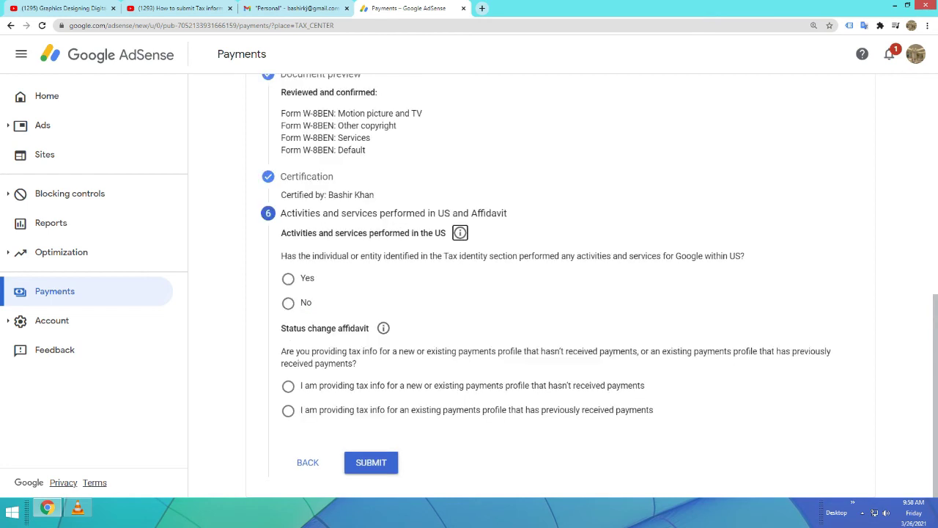
# Answer Yes under Activities and services, choose the 'hasn't received payments' affidavit, and submit
pyautogui.scroll(3, 563, 286)
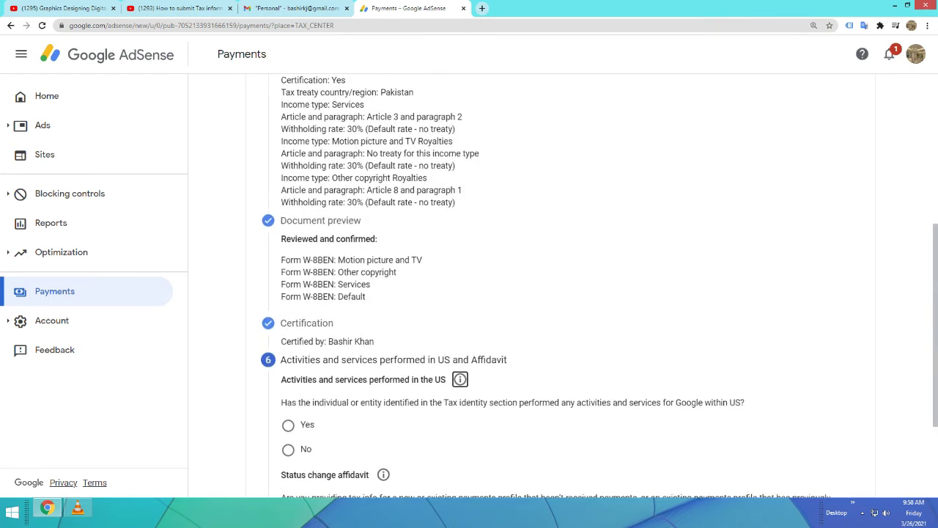
pyautogui.scroll(-1, 563, 286)
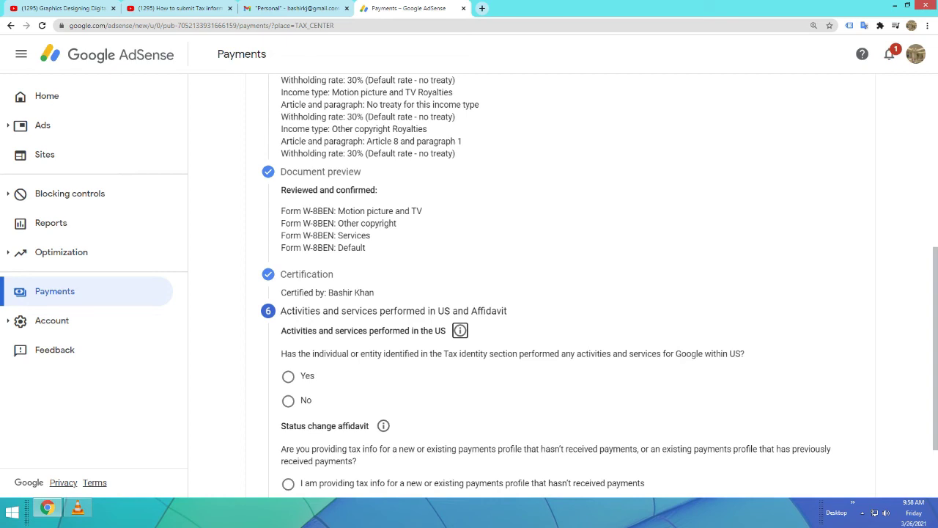
pyautogui.click(288, 376)
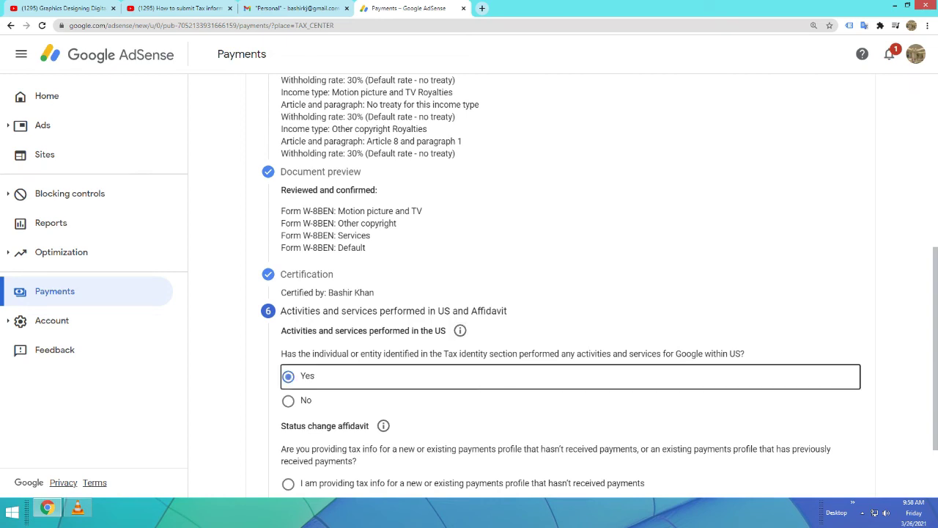
pyautogui.scroll(-1, 563, 281)
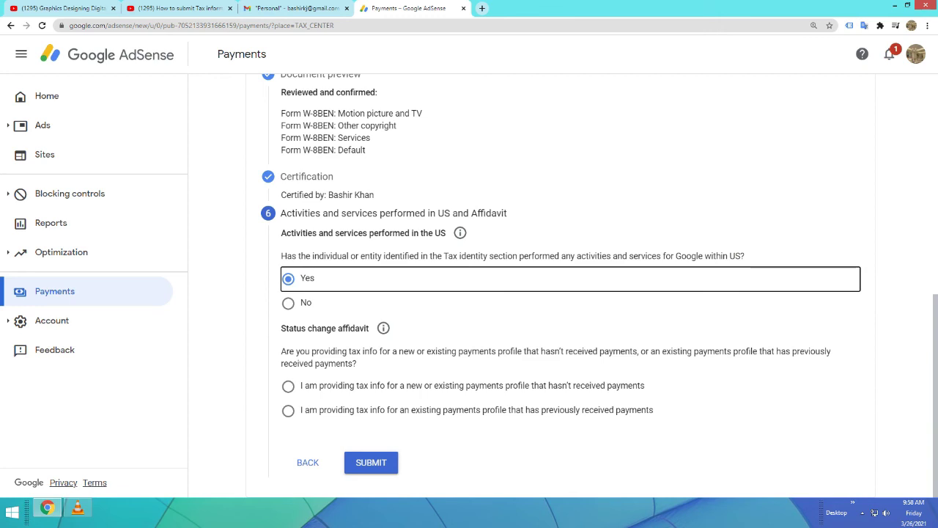
pyautogui.click(288, 385)
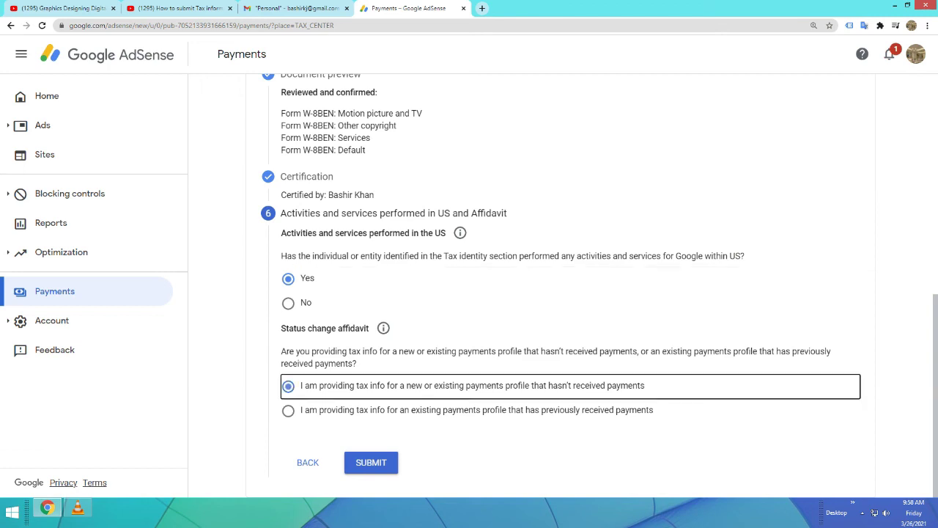
pyautogui.click(371, 461)
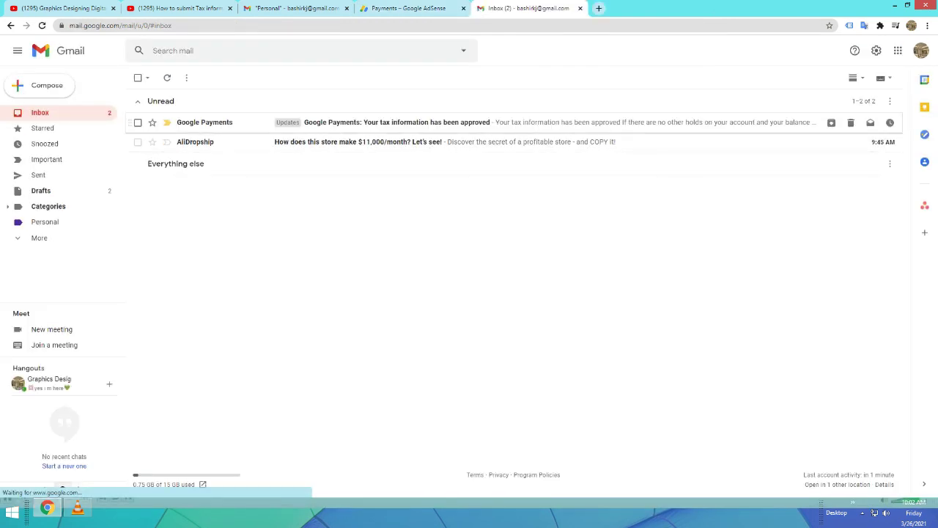
# Open Google Payments' 'Your tax information has been approved' email and go to View tax info
pyautogui.click(396, 123)
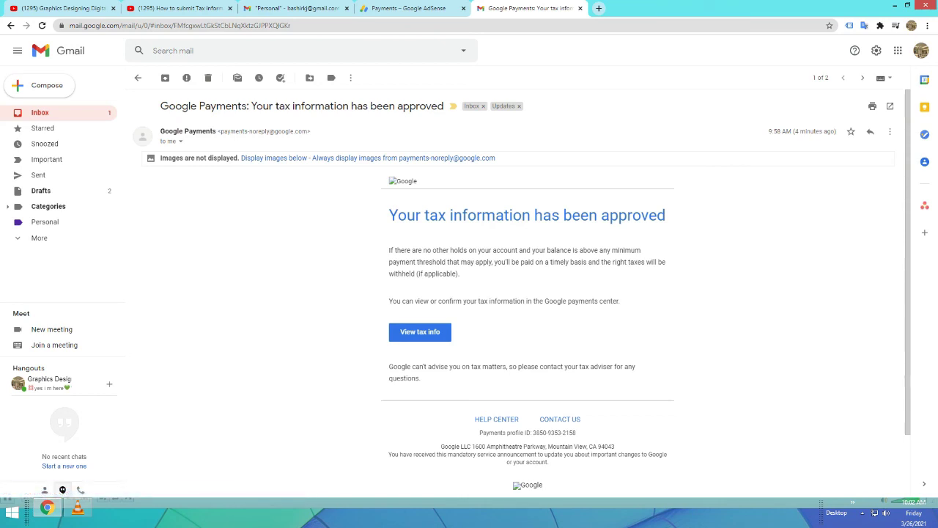
pyautogui.click(420, 331)
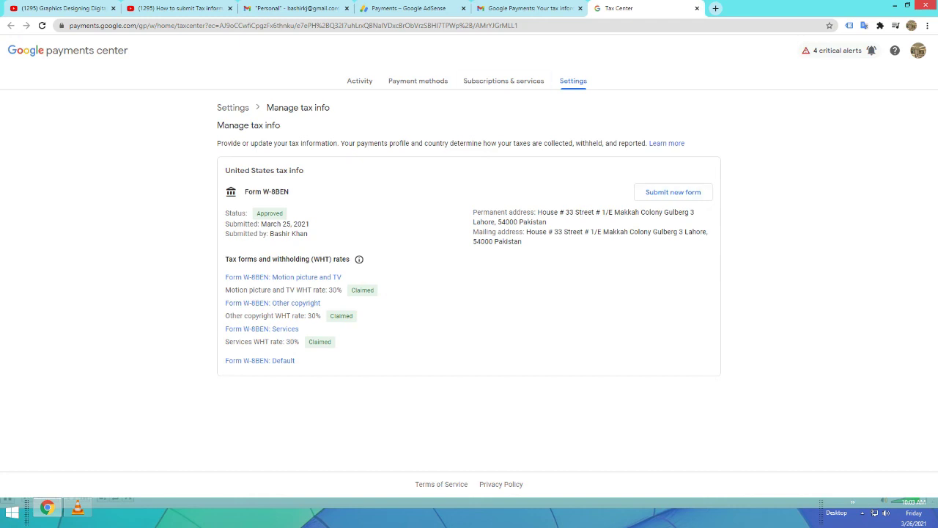
# After confirming Form W-8BEN shows Approved with 30% rates claimed, close Chrome
pyautogui.moveTo(935, 3)
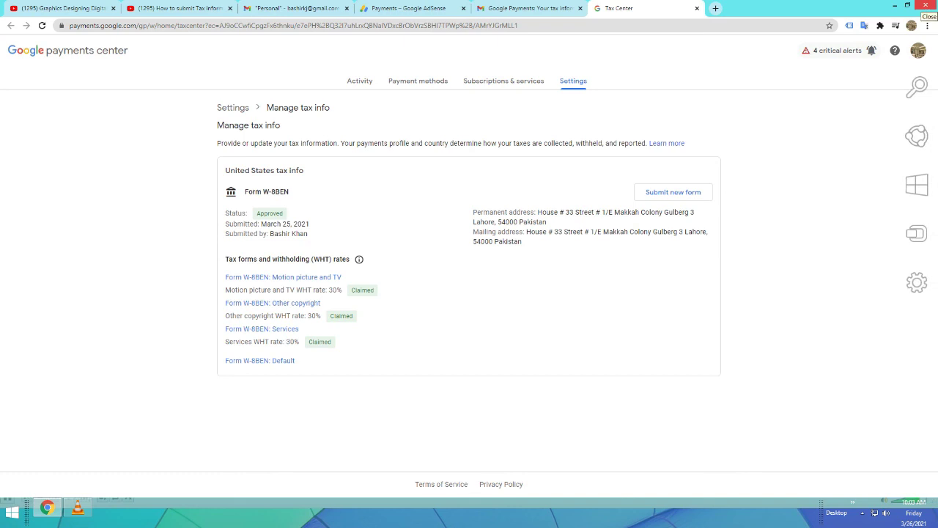
pyautogui.click(927, 4)
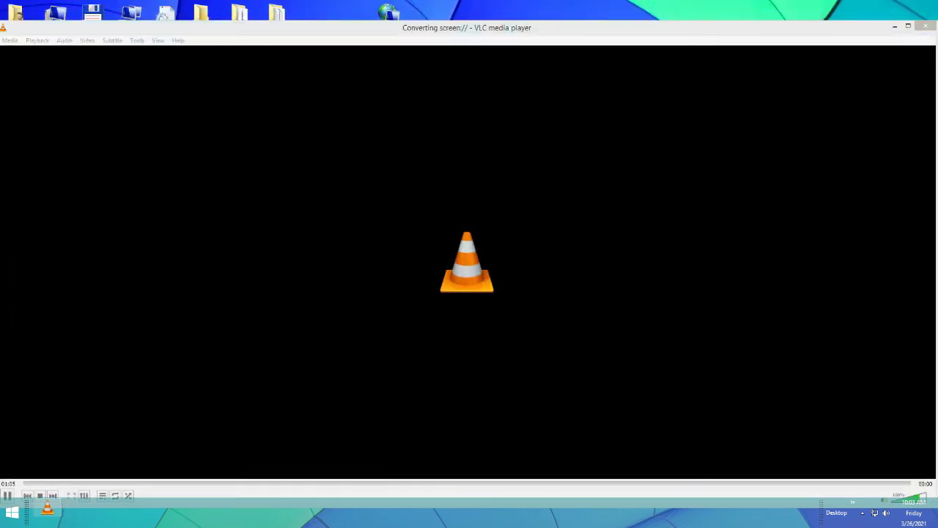